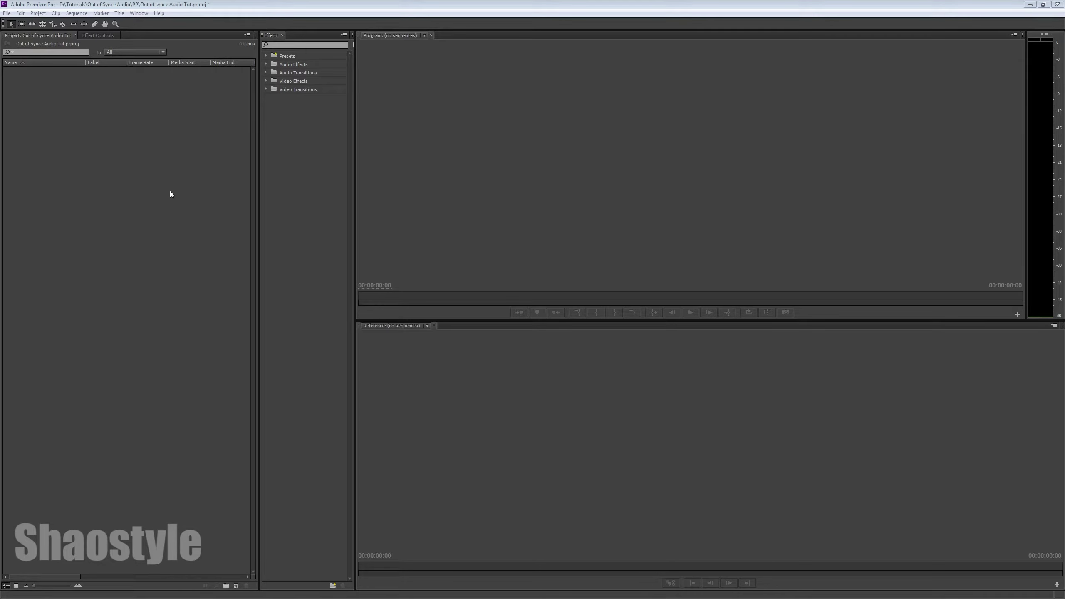
# Import Keys1.m4v via File > Import and build a Keys1.m4v sequence from the clip.
pyautogui.click(7, 12)
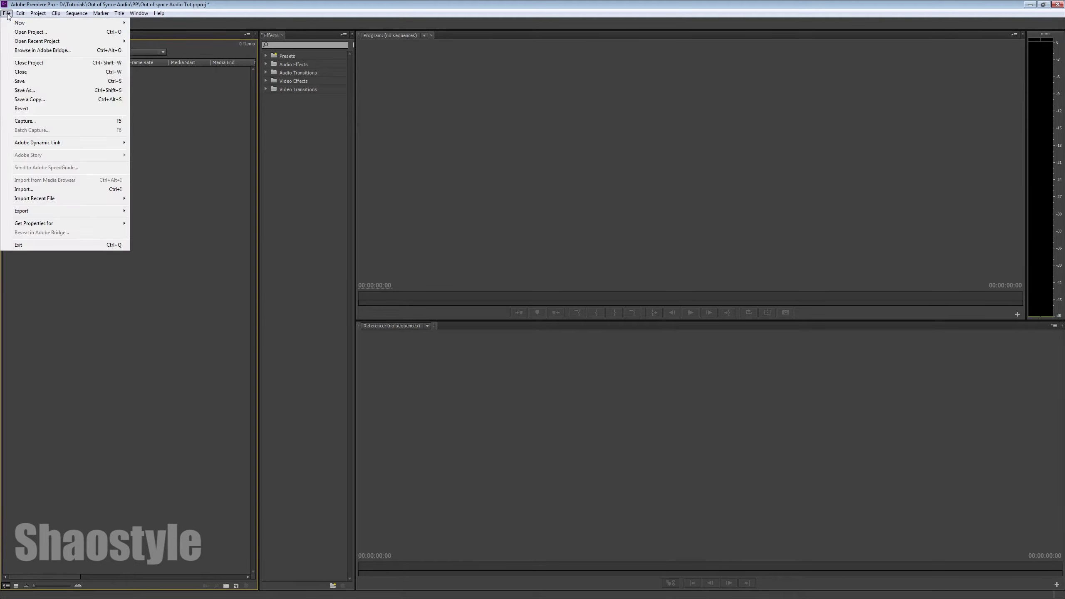
pyautogui.click(43, 190)
pyautogui.click(131, 76)
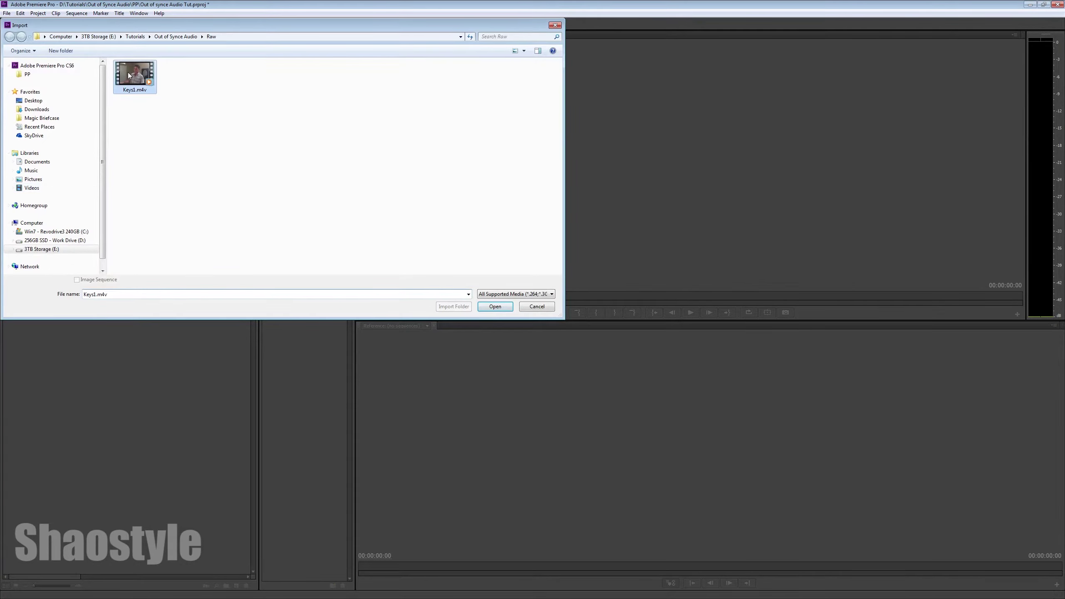
pyautogui.click(494, 306)
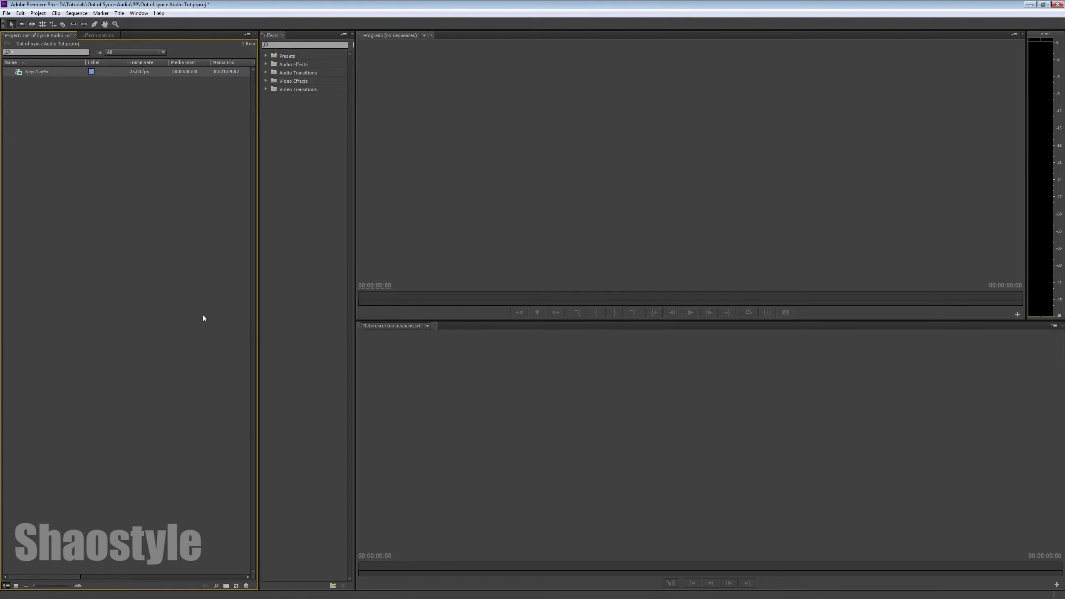
pyautogui.rightClick(39, 71)
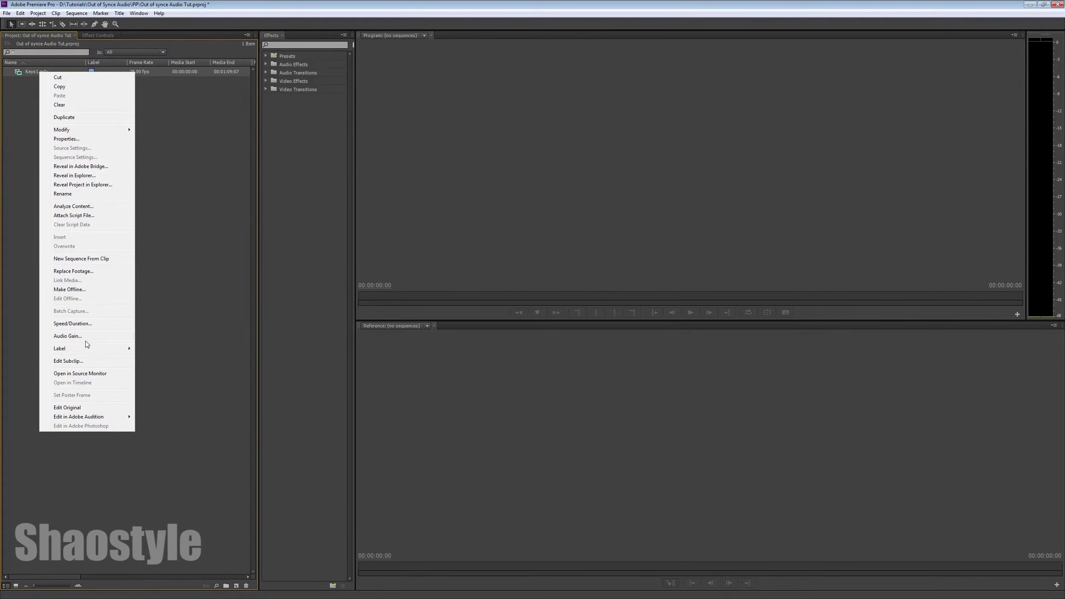
pyautogui.click(89, 262)
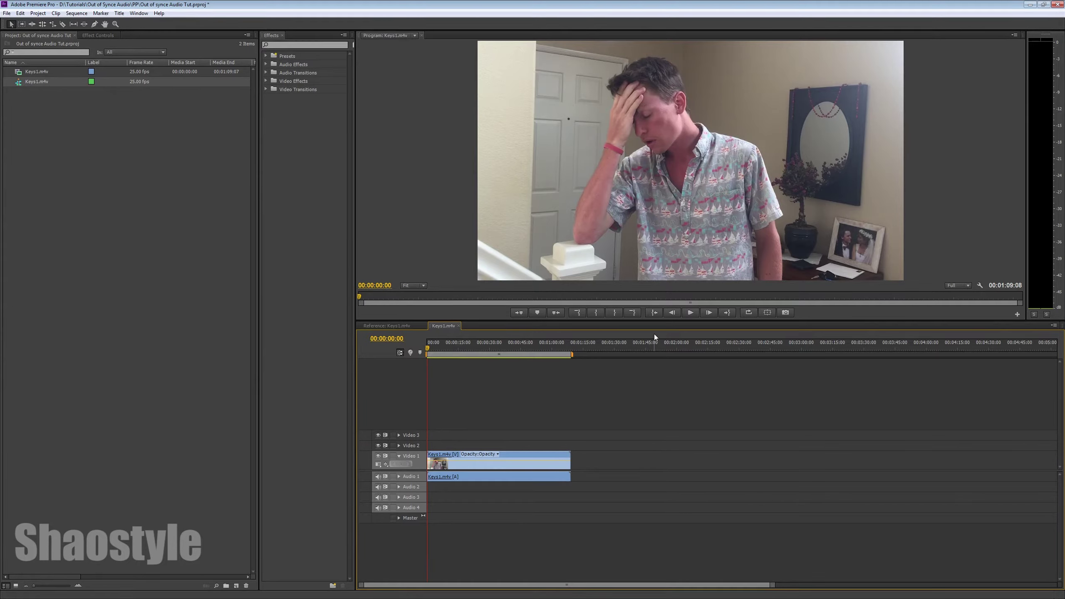
# Play the Keys1.m4v sequence to 00:00:20:08 in an enlarged Program monitor, then restore the timeline space.
pyautogui.click(691, 312)
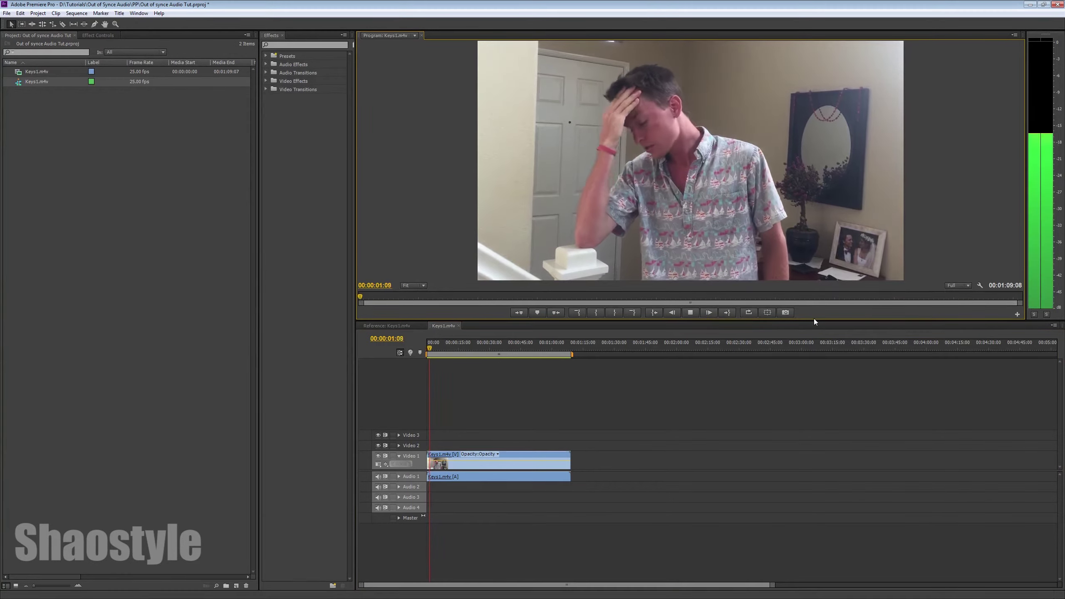
pyautogui.moveTo(813, 318); pyautogui.dragTo(807, 449)
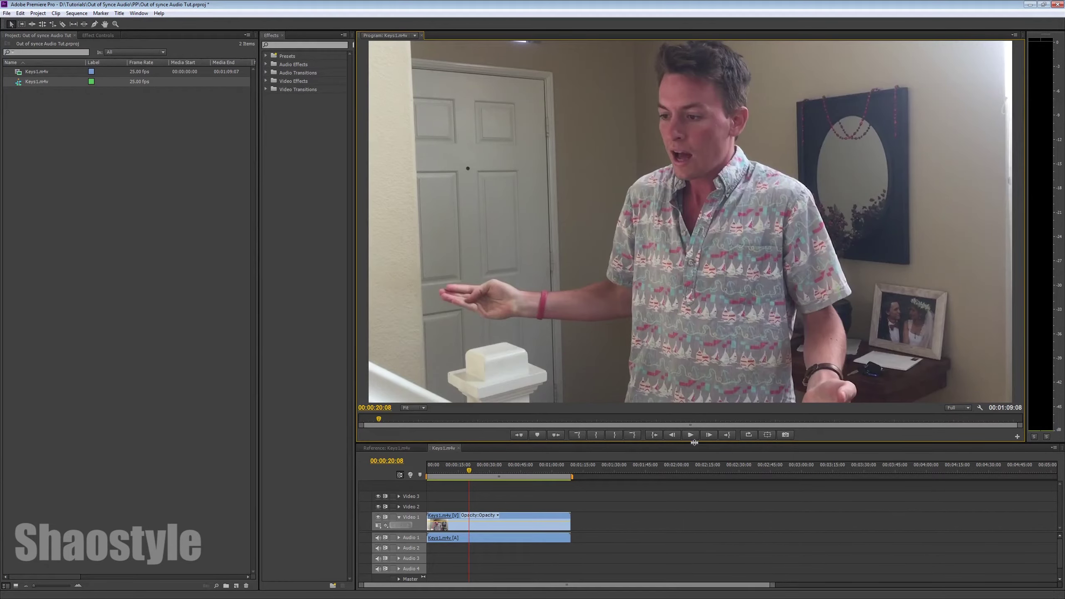
pyautogui.moveTo(694, 442); pyautogui.dragTo(654, 286)
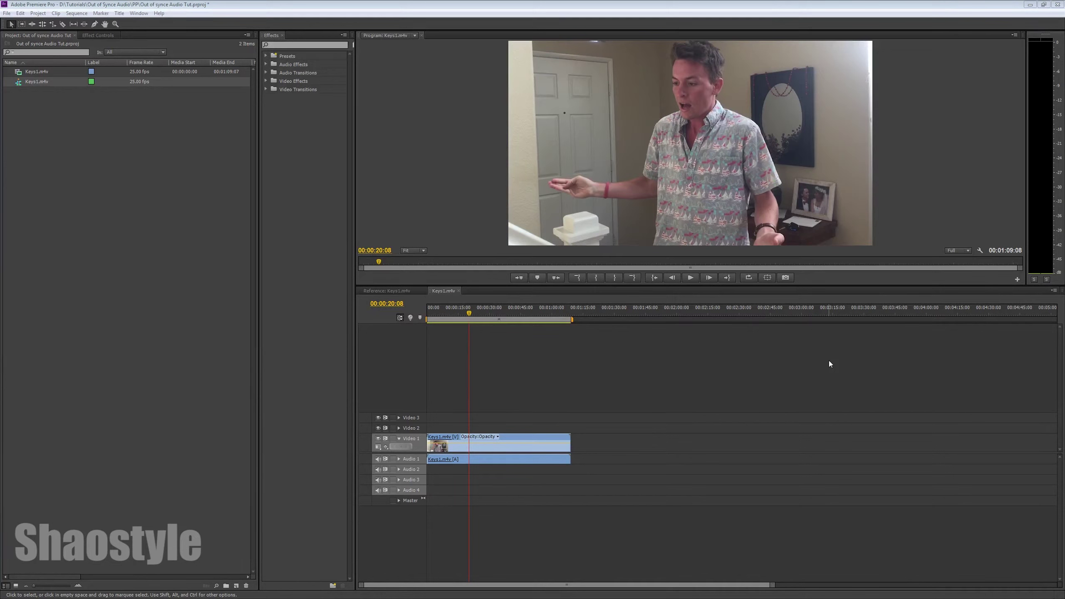
# Open the E: drive folder Tutorials > Out of Synce Audio > Raw in Windows Explorer.
pyautogui.moveTo(1064, 42); pyautogui.dragTo(757, 113)
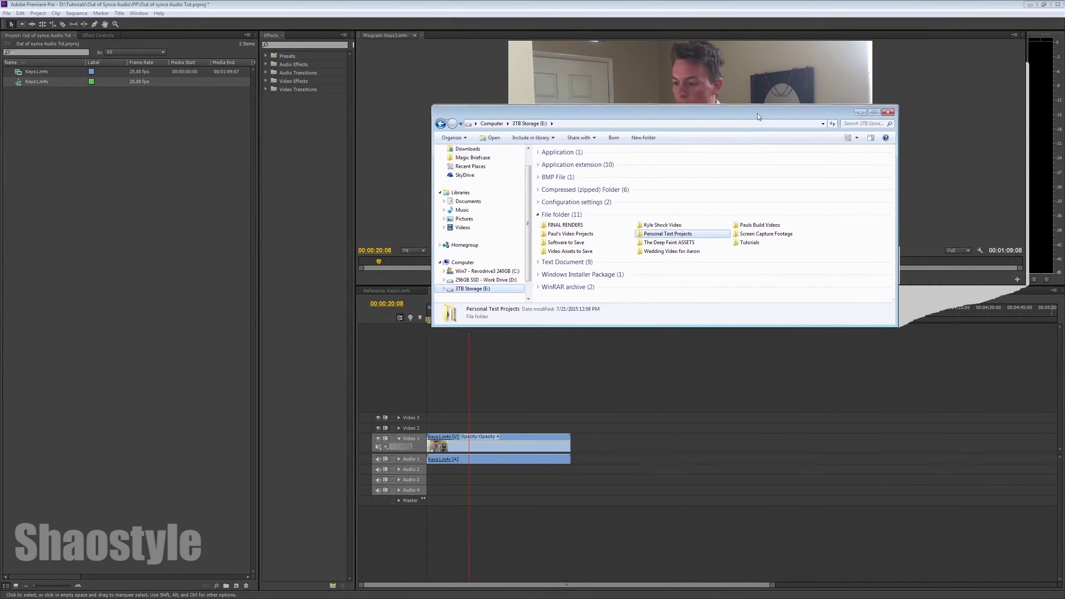
pyautogui.doubleClick(744, 245)
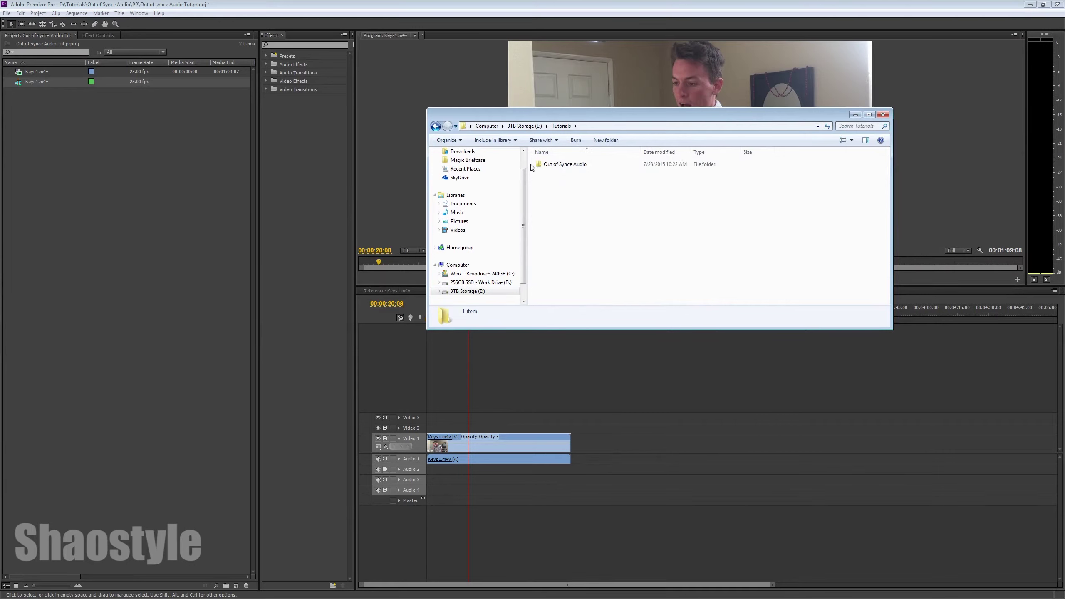
pyautogui.doubleClick(545, 165)
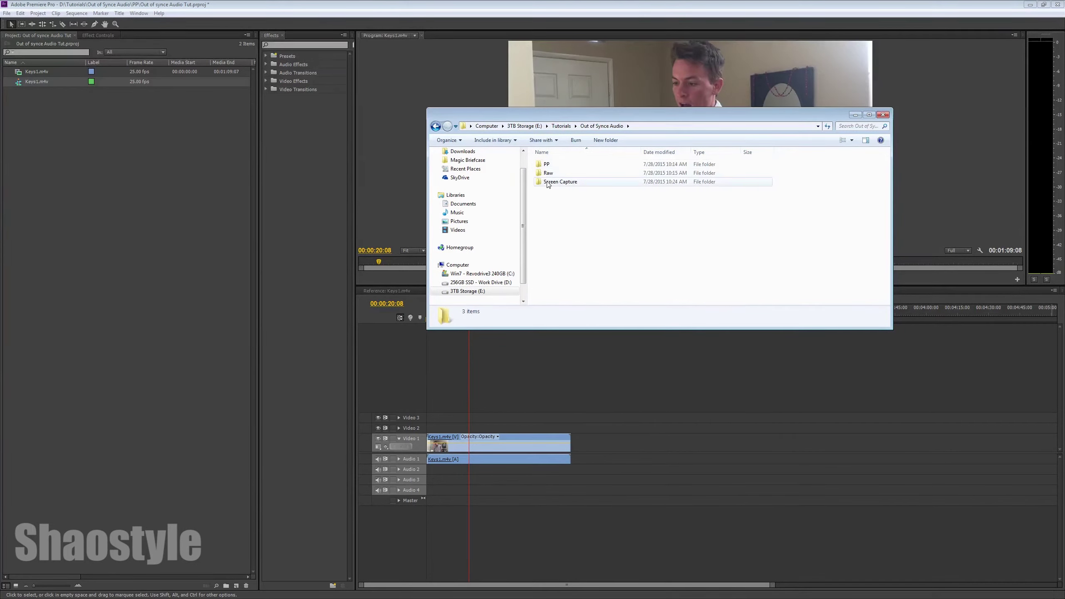
pyautogui.doubleClick(543, 174)
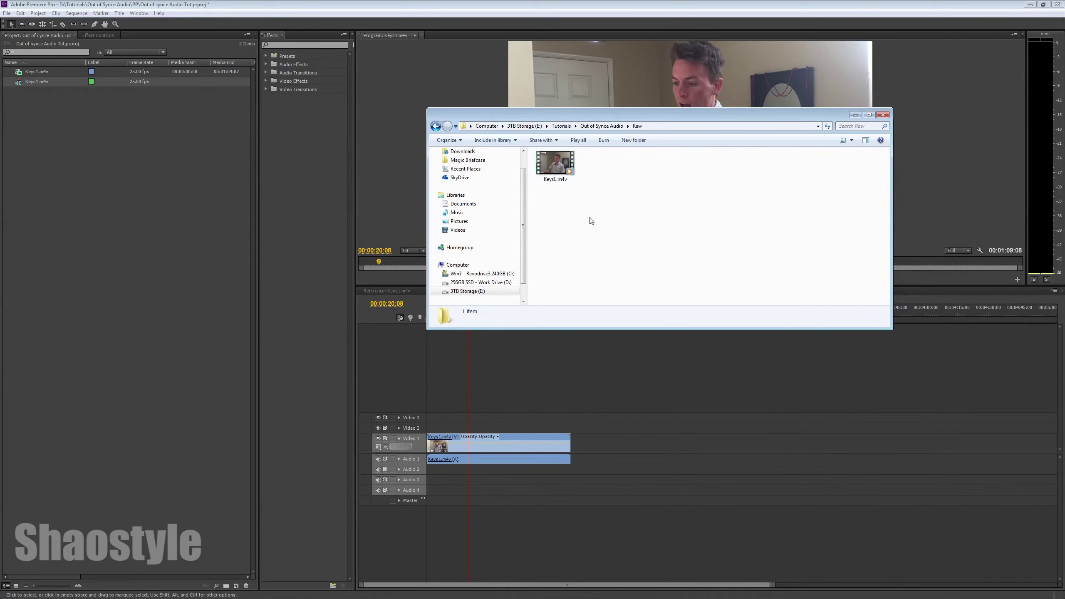
# Preview Keys1.m4v in the media player, then close the player.
pyautogui.doubleClick(548, 168)
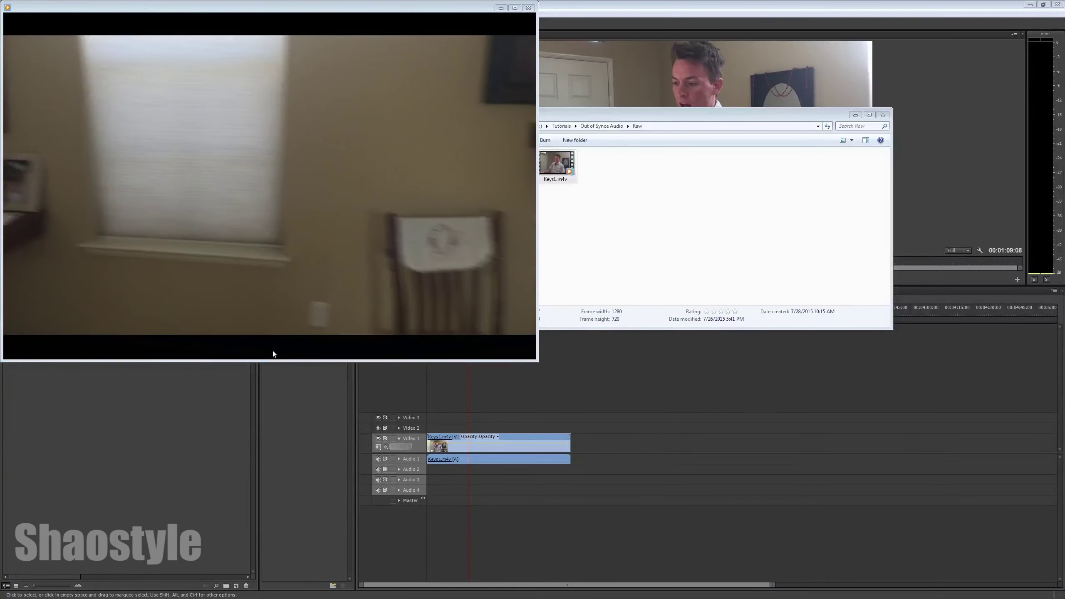
pyautogui.click(528, 8)
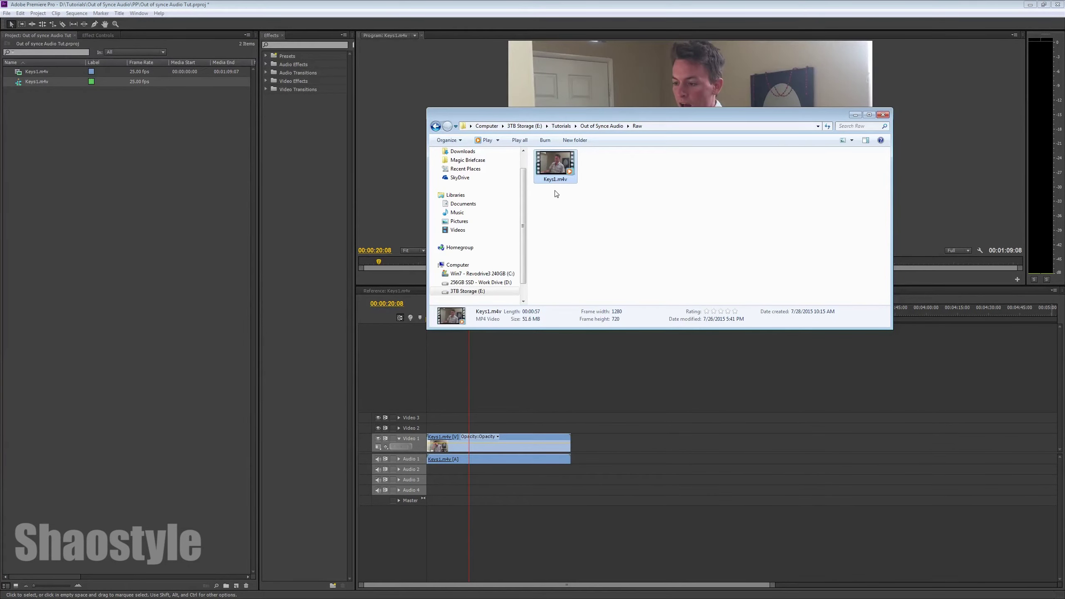
pyautogui.click(578, 210)
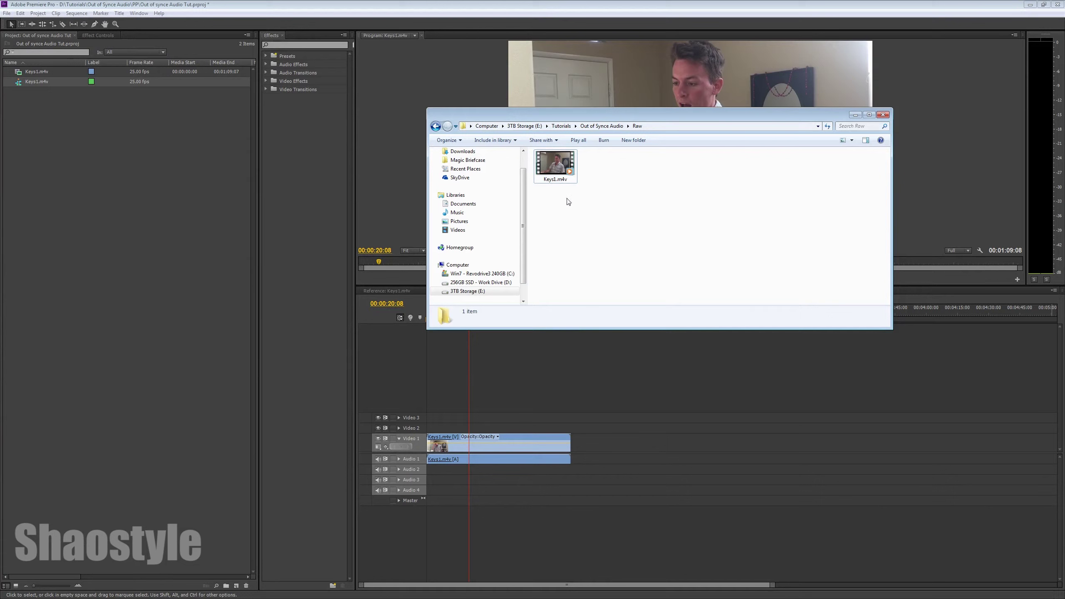
# Copy Keys1.m4v and paste a duplicate into the Raw folder.
pyautogui.click(557, 166)
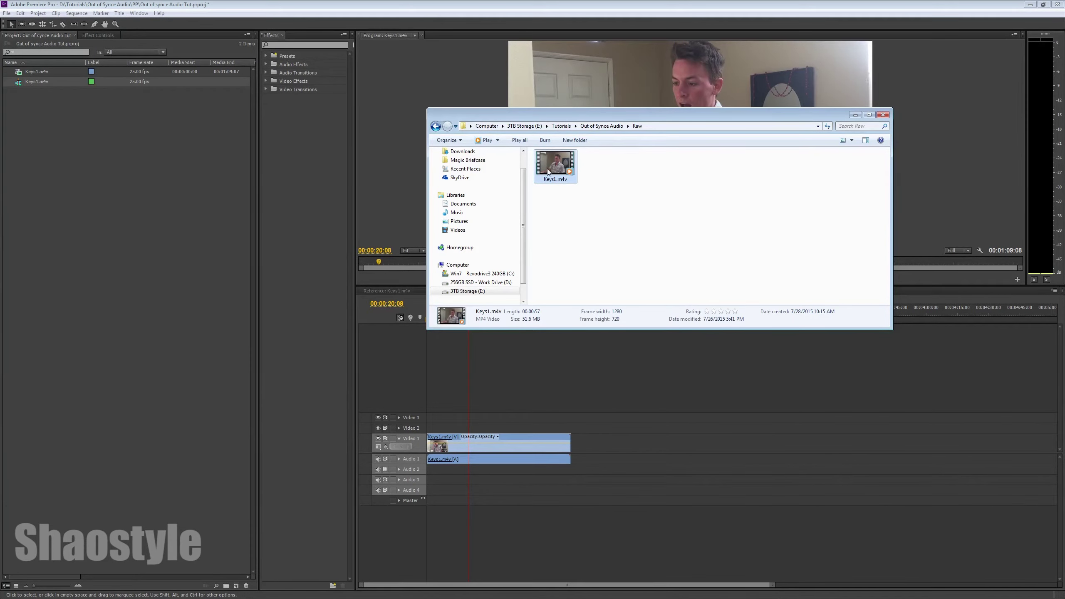
pyautogui.rightClick(548, 172)
pyautogui.click(572, 246)
pyautogui.click(642, 196)
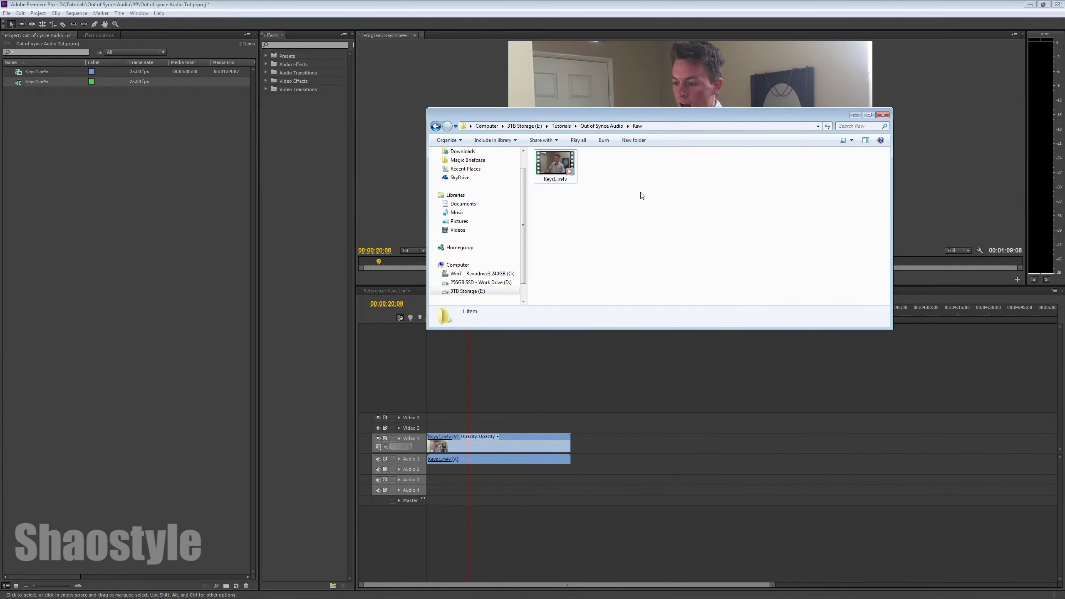
pyautogui.rightClick(665, 192)
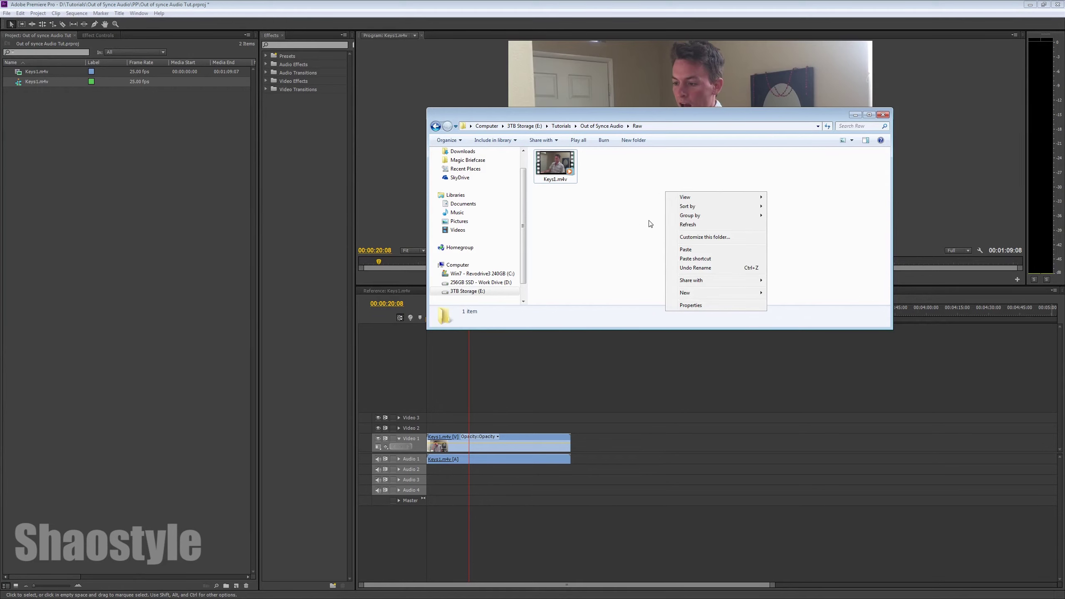
pyautogui.click(688, 250)
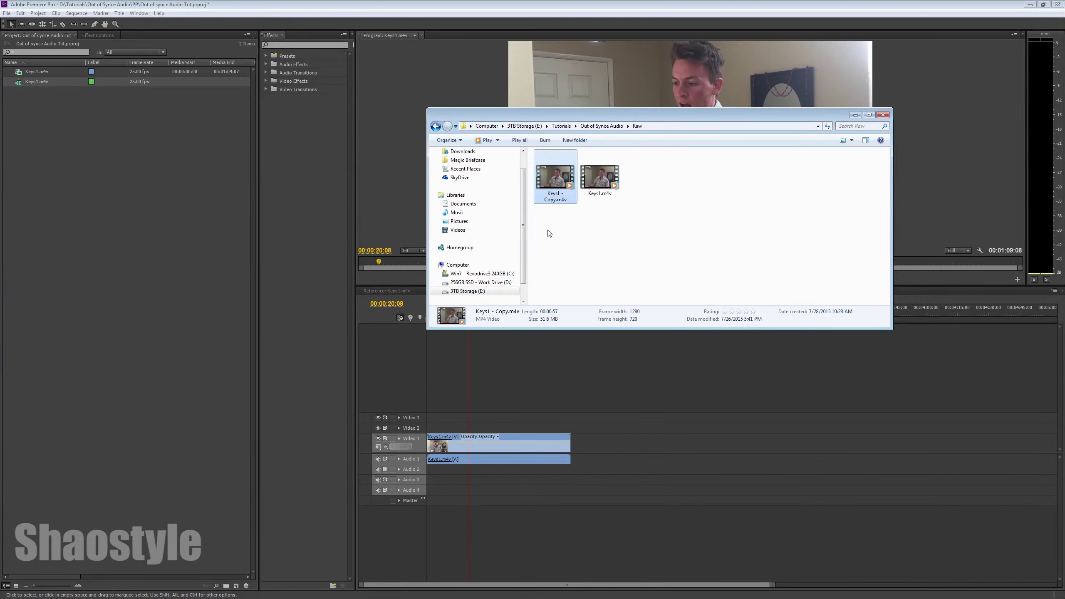
# Rename the duplicate to Keys1 - Copy.mov, confirming the extension change.
pyautogui.click(556, 199)
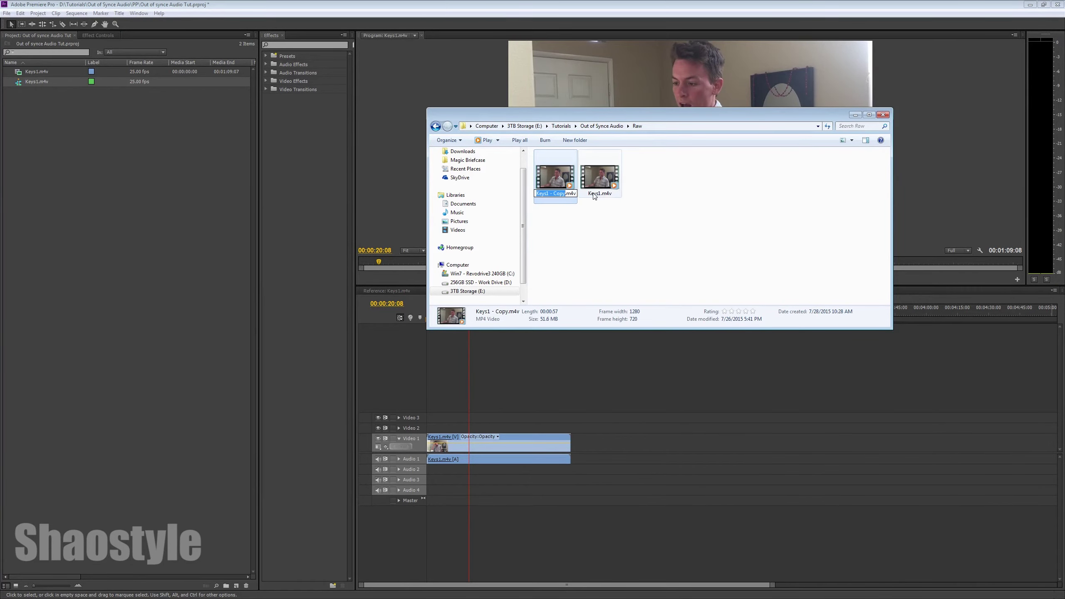
pyautogui.click(556, 193)
pyautogui.press('BackSpace')
pyautogui.press('BackSpace')
pyautogui.write('ov')
pyautogui.click(587, 233)
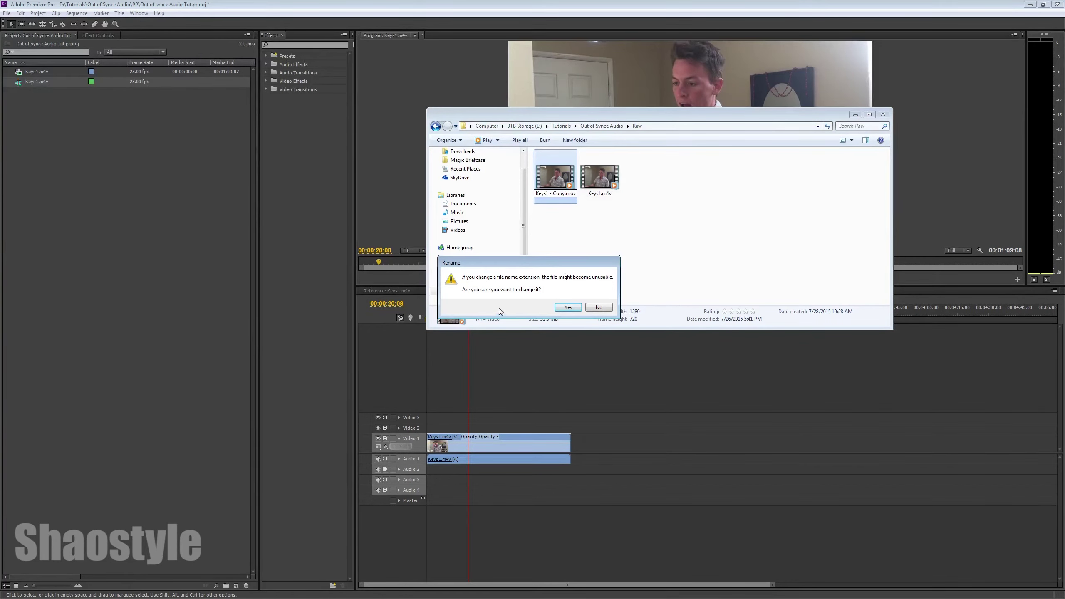
pyautogui.click(571, 308)
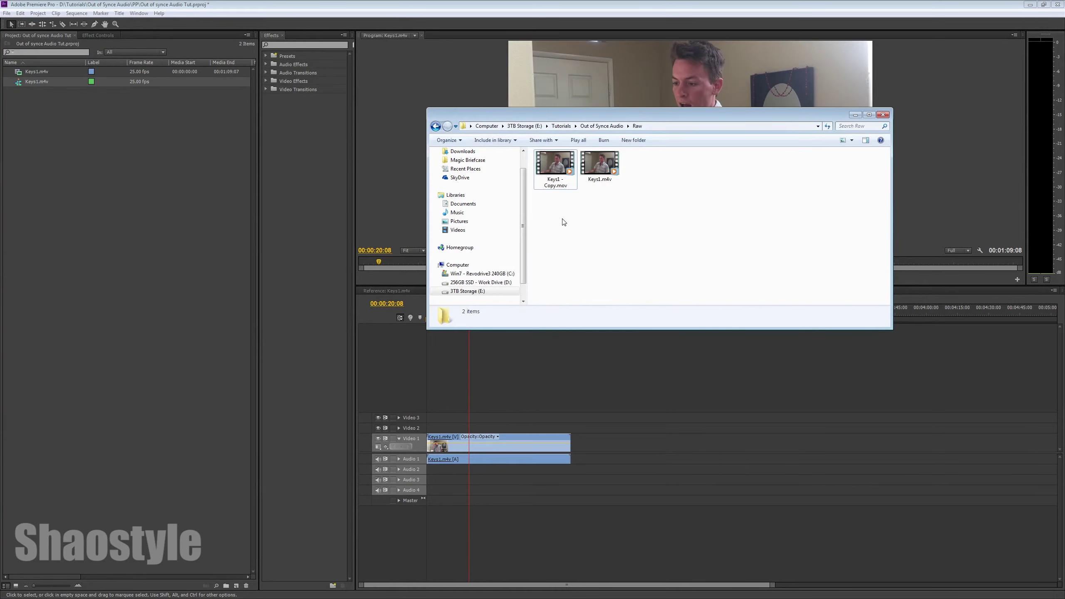
pyautogui.click(555, 168)
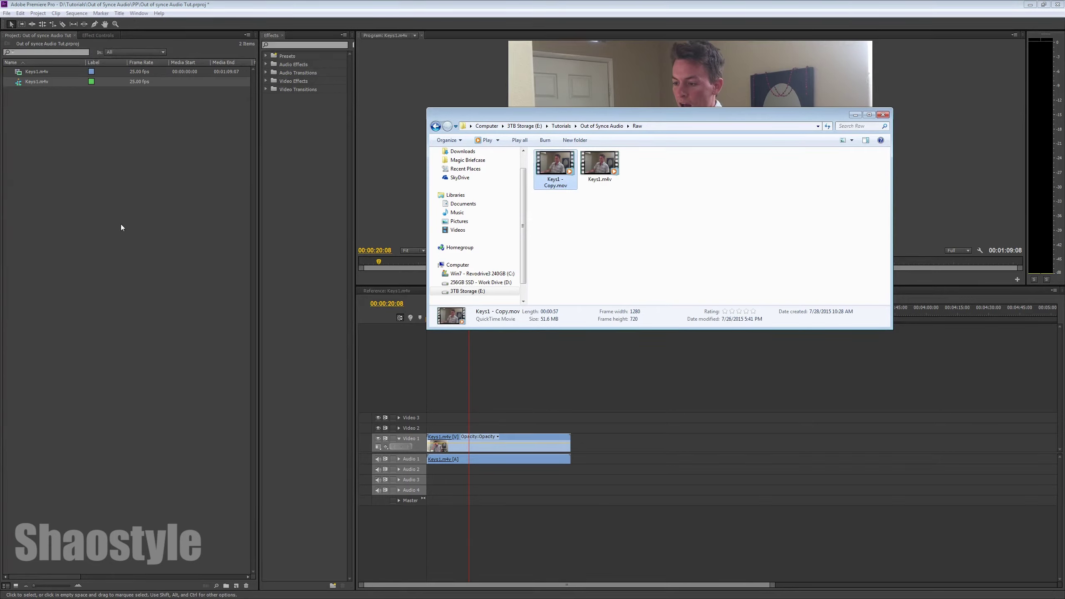
# Drag Keys1 - Copy.mov into the Project panel and create a 00:00:57:23 sequence from it.
pyautogui.moveTo(120, 228); pyautogui.dragTo(132, 232)
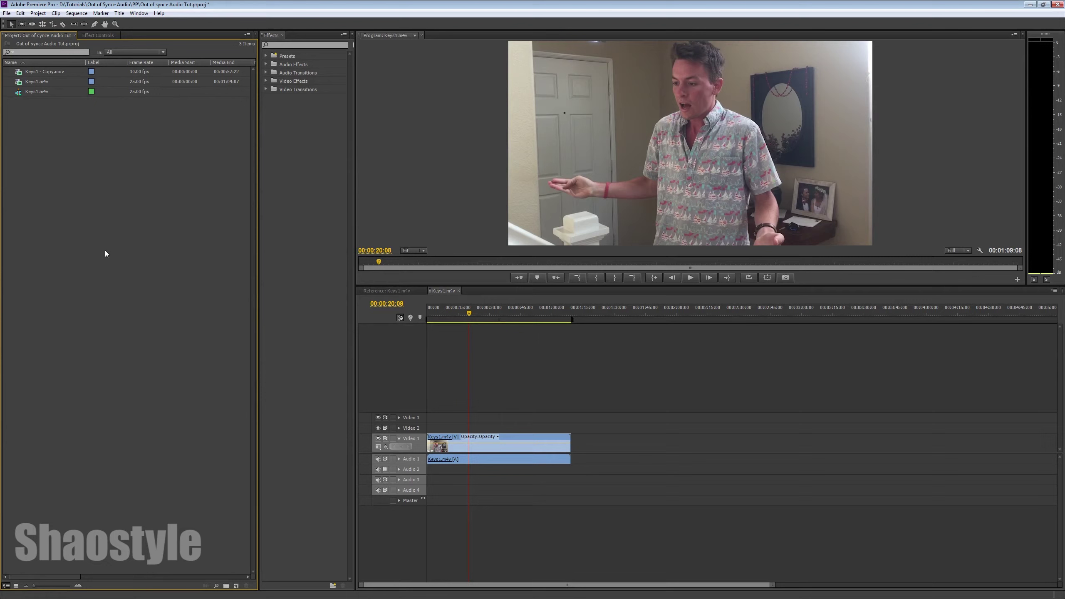
pyautogui.click(55, 74)
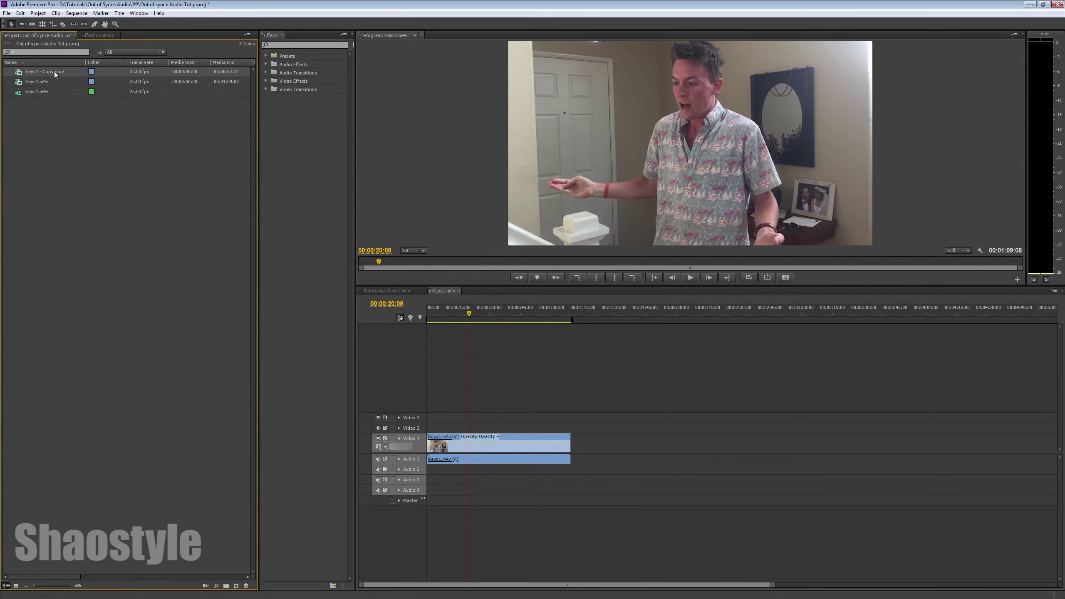
pyautogui.rightClick(54, 72)
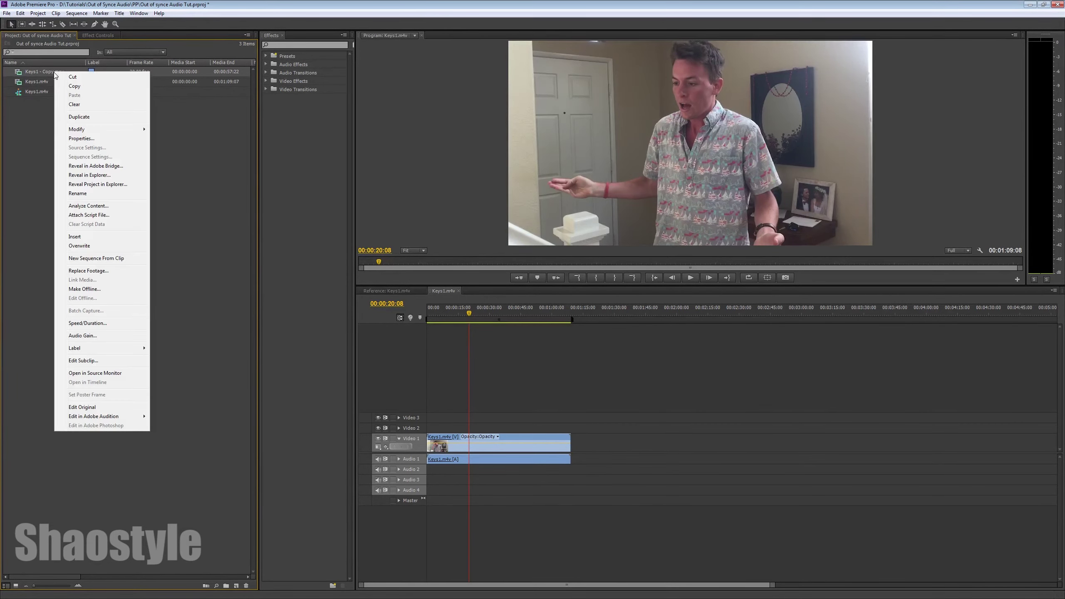
pyautogui.click(118, 258)
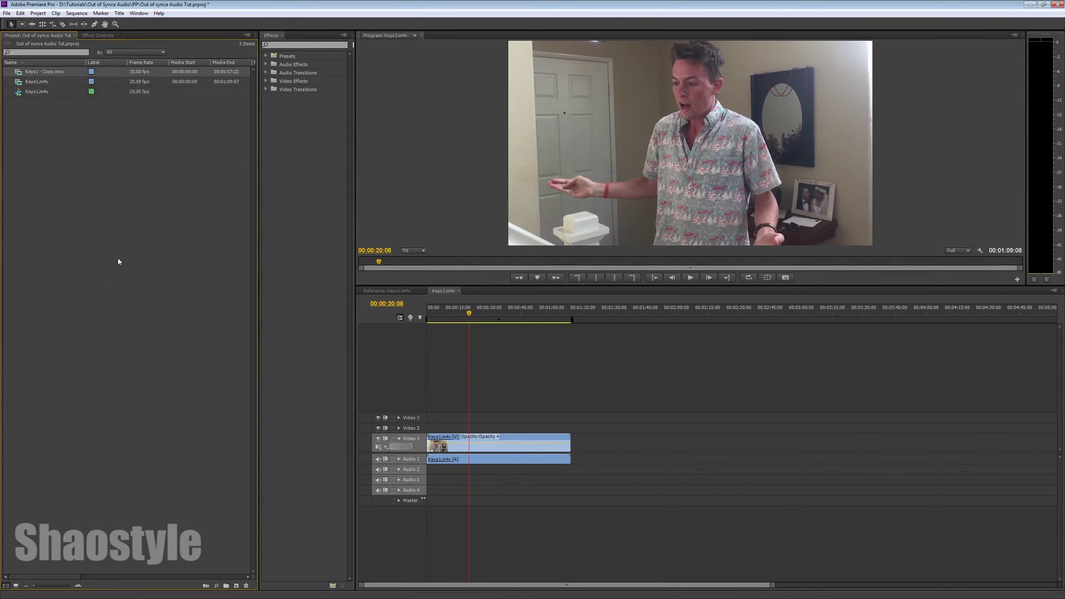
pyautogui.click(461, 291)
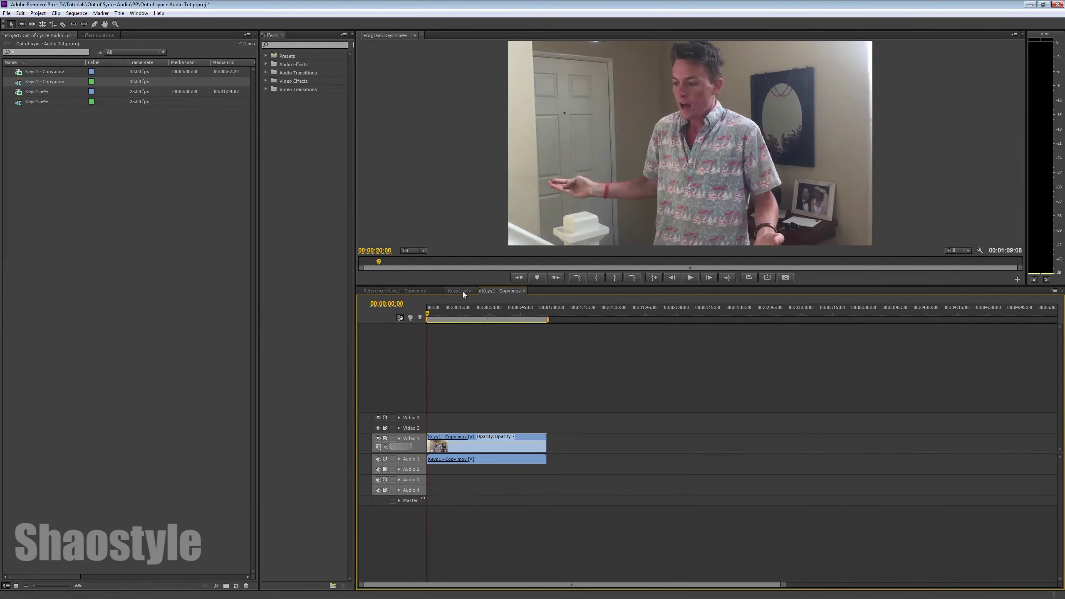
# Close the Keys1.m4v sequence and play back the Keys1 - Copy.mov sequence to check sync.
pyautogui.click(459, 291)
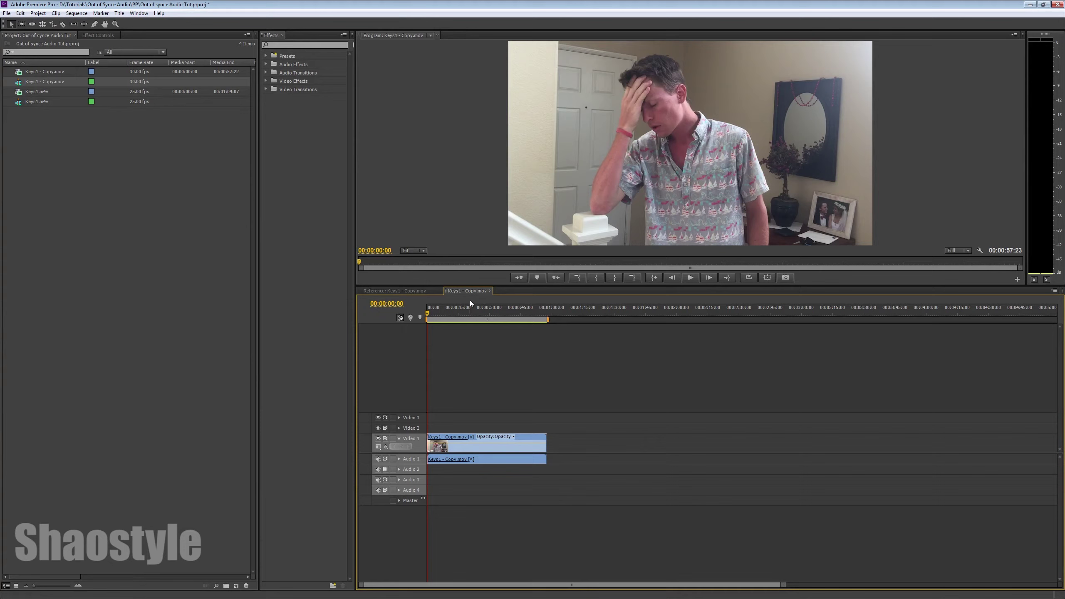
pyautogui.press('space')
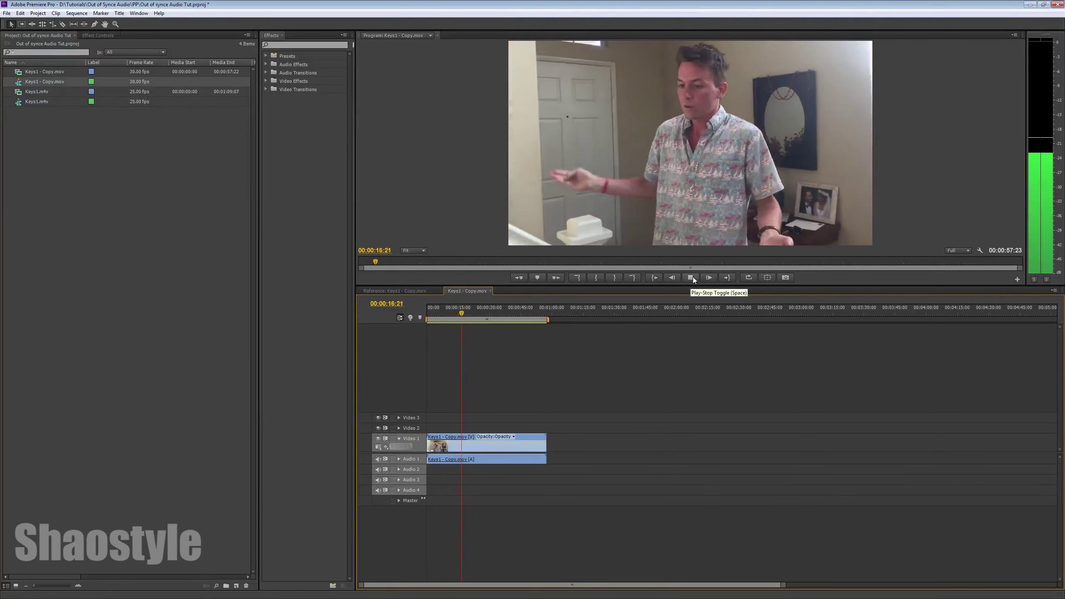
pyautogui.click(692, 277)
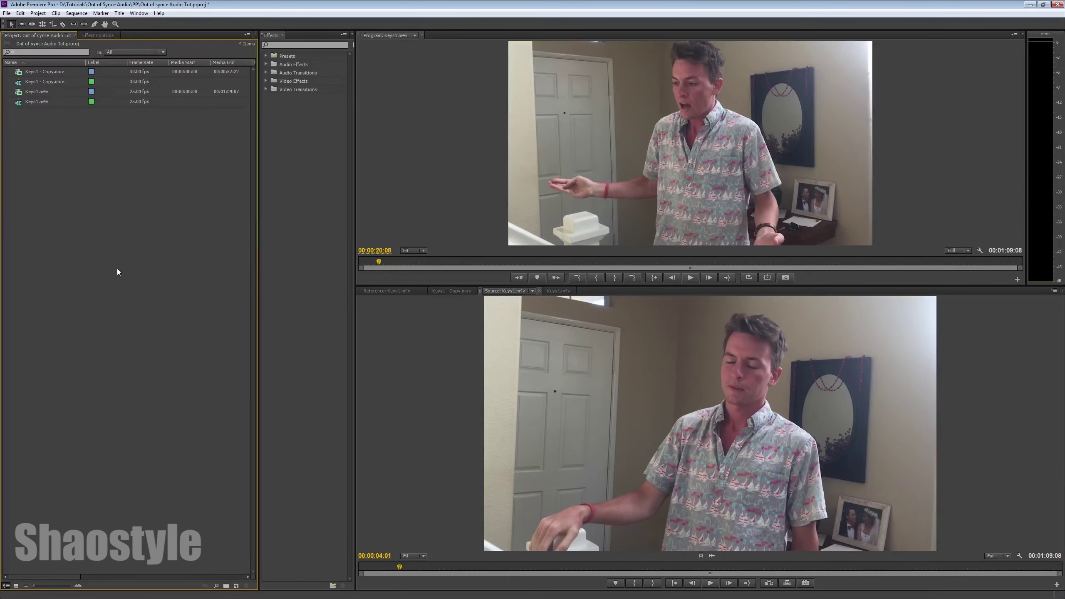
# Set Keys1.m4v's Interpret Footage to assume 30 fps, so it ends at 00:00:57:22.
pyautogui.click(17, 94)
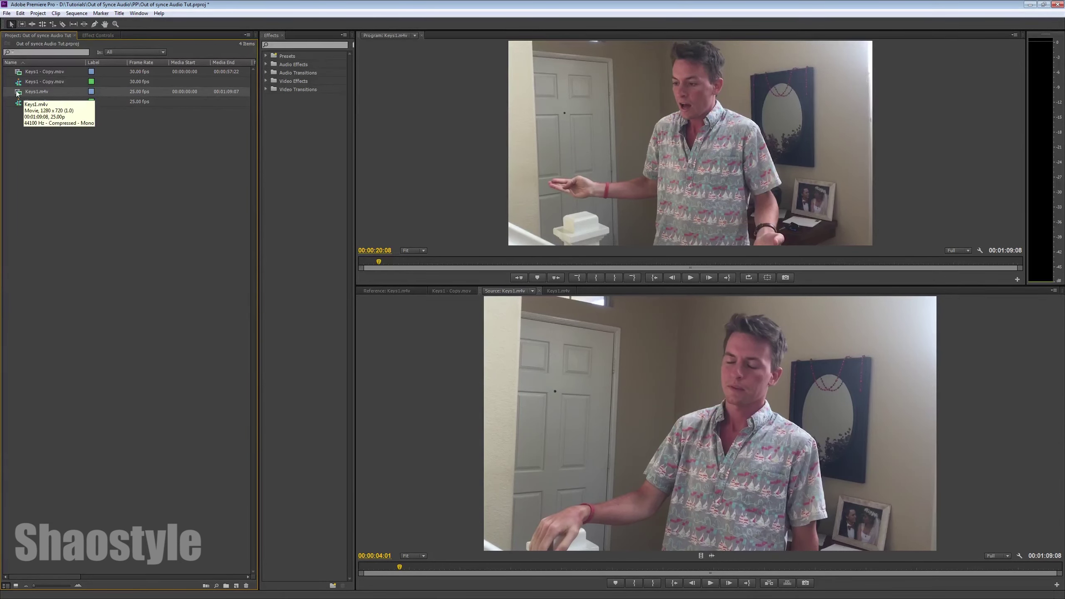
pyautogui.rightClick(23, 96)
pyautogui.moveTo(55, 150)
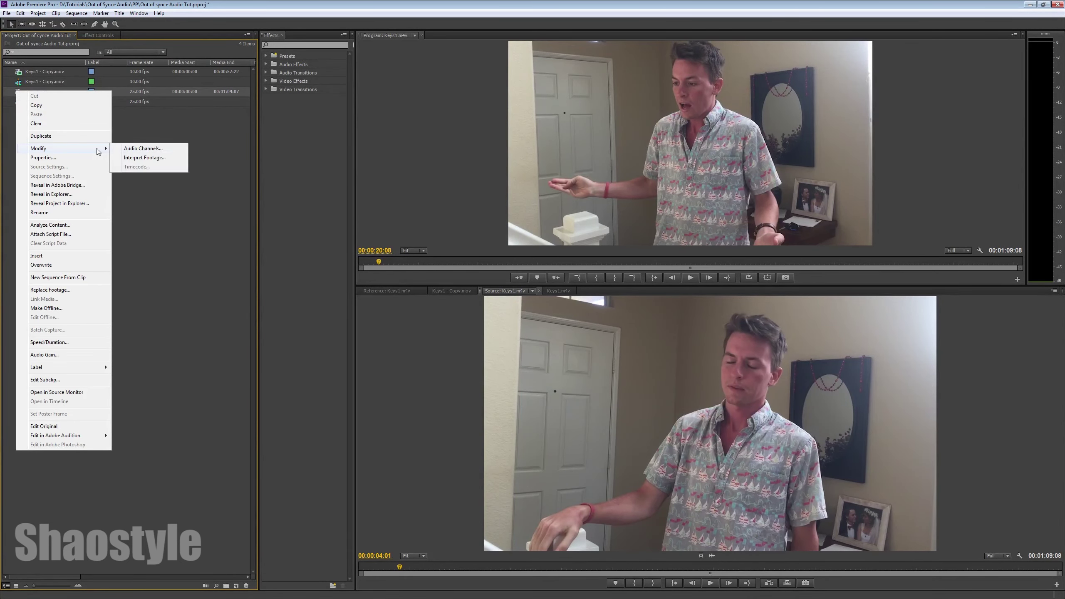
pyautogui.click(129, 157)
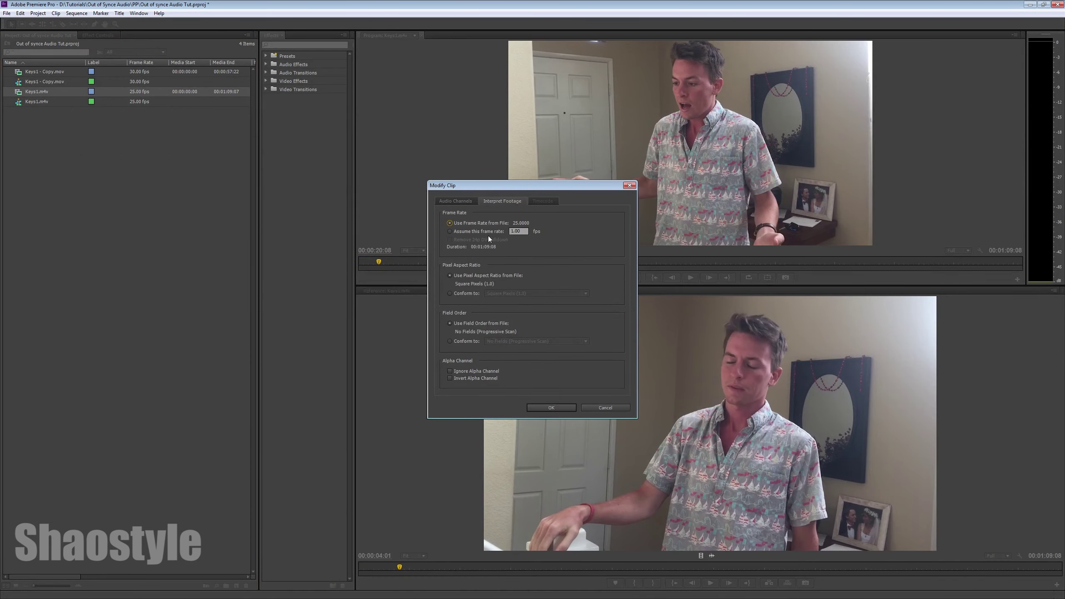
pyautogui.click(489, 232)
pyautogui.write('30')
pyautogui.press('Return')
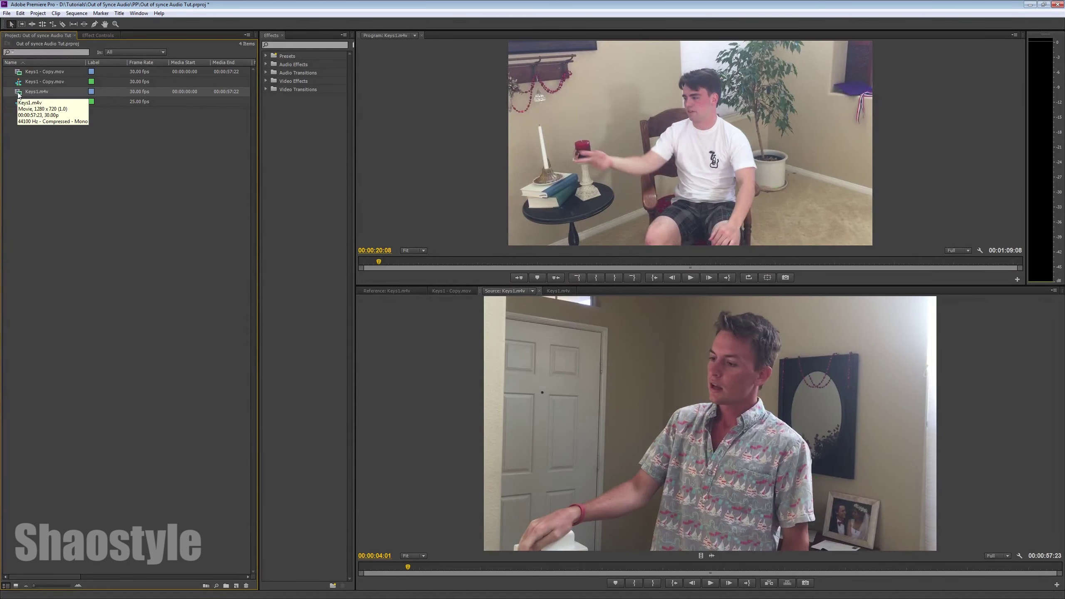
# Play the 30 fps Keys1.m4v in the Source Monitor up to 00:00:10:14.
pyautogui.click(710, 583)
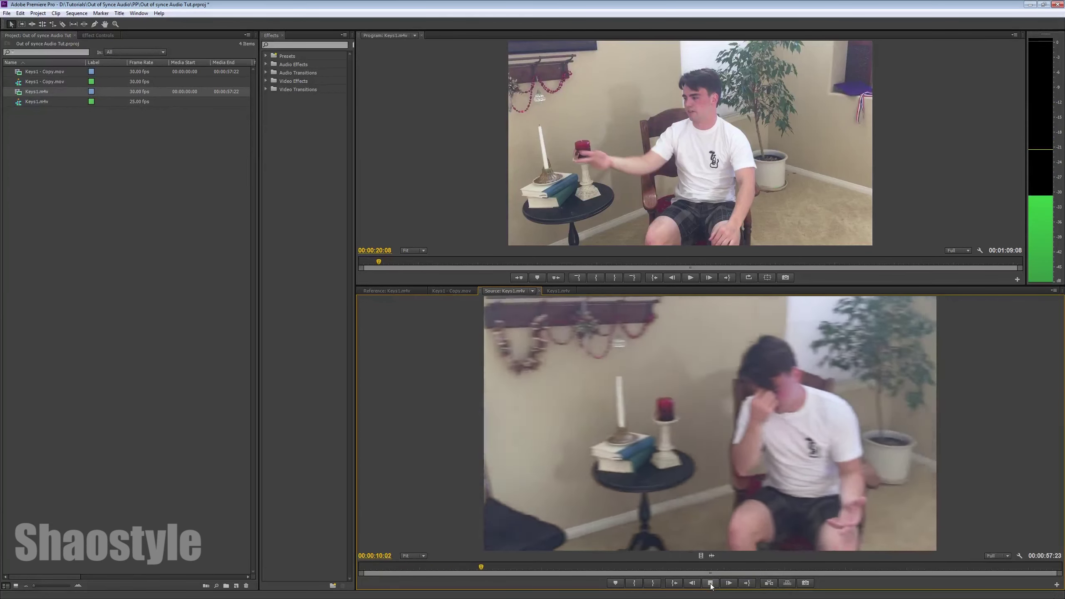
pyautogui.click(709, 584)
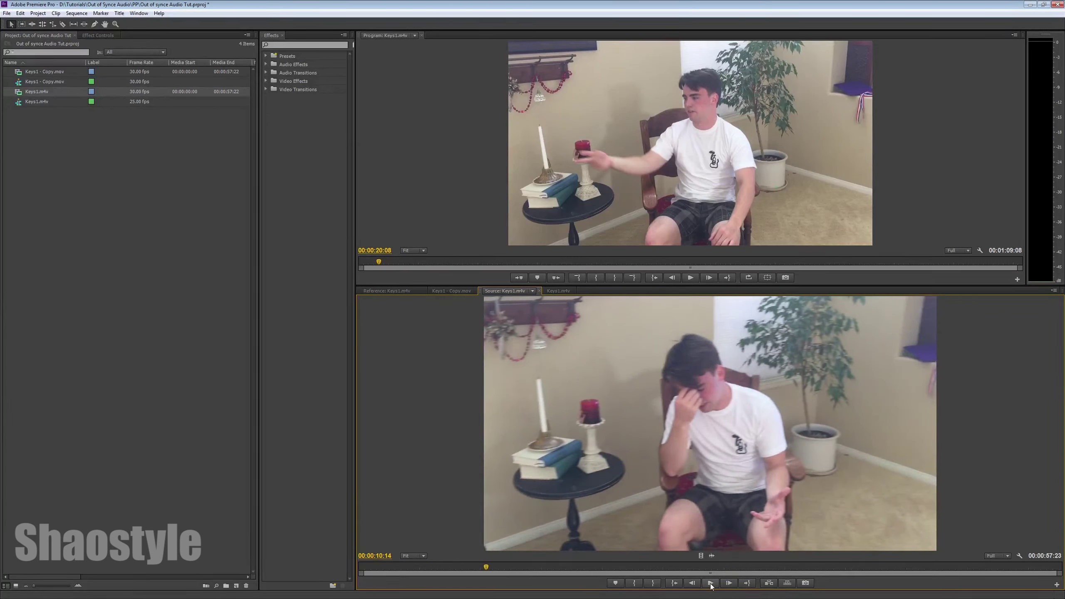